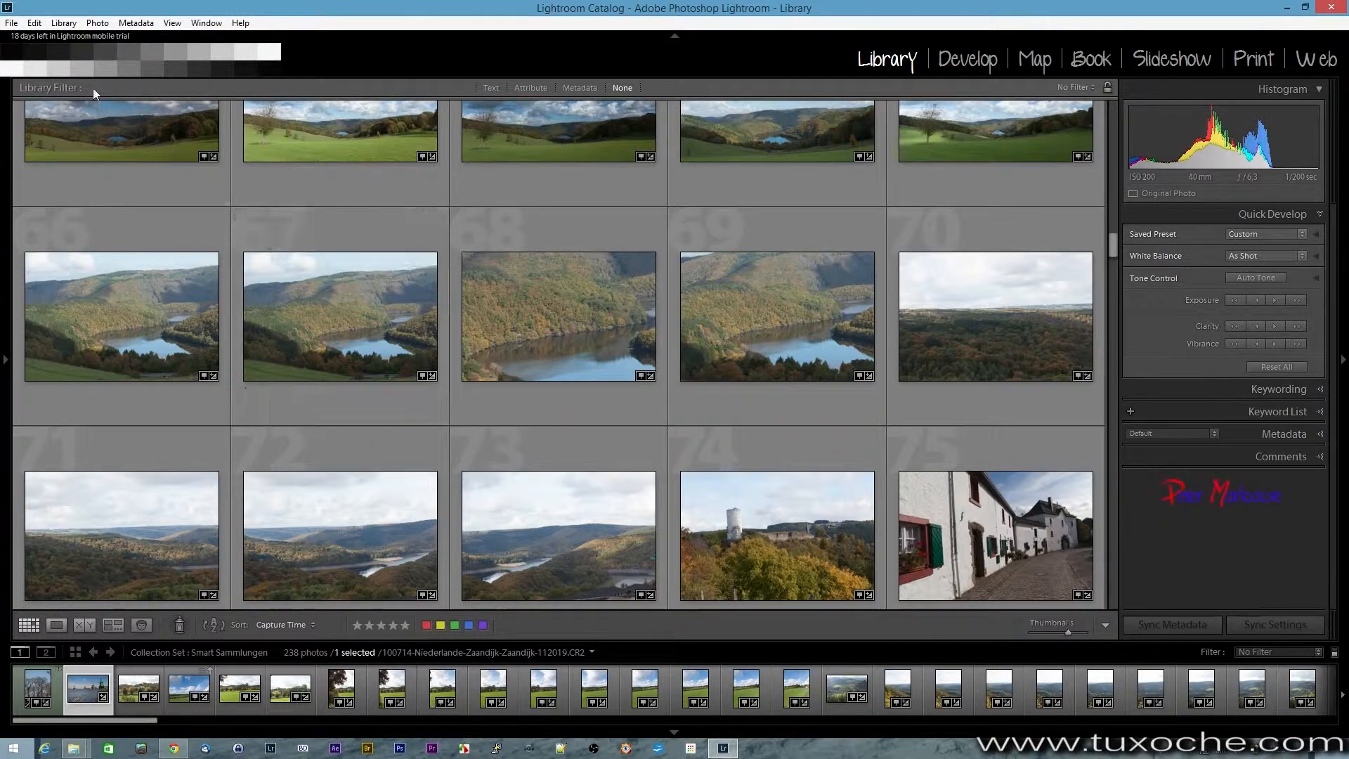
Open the preferences and check the graphics processor option in the performance settings.
left_click(34, 23)
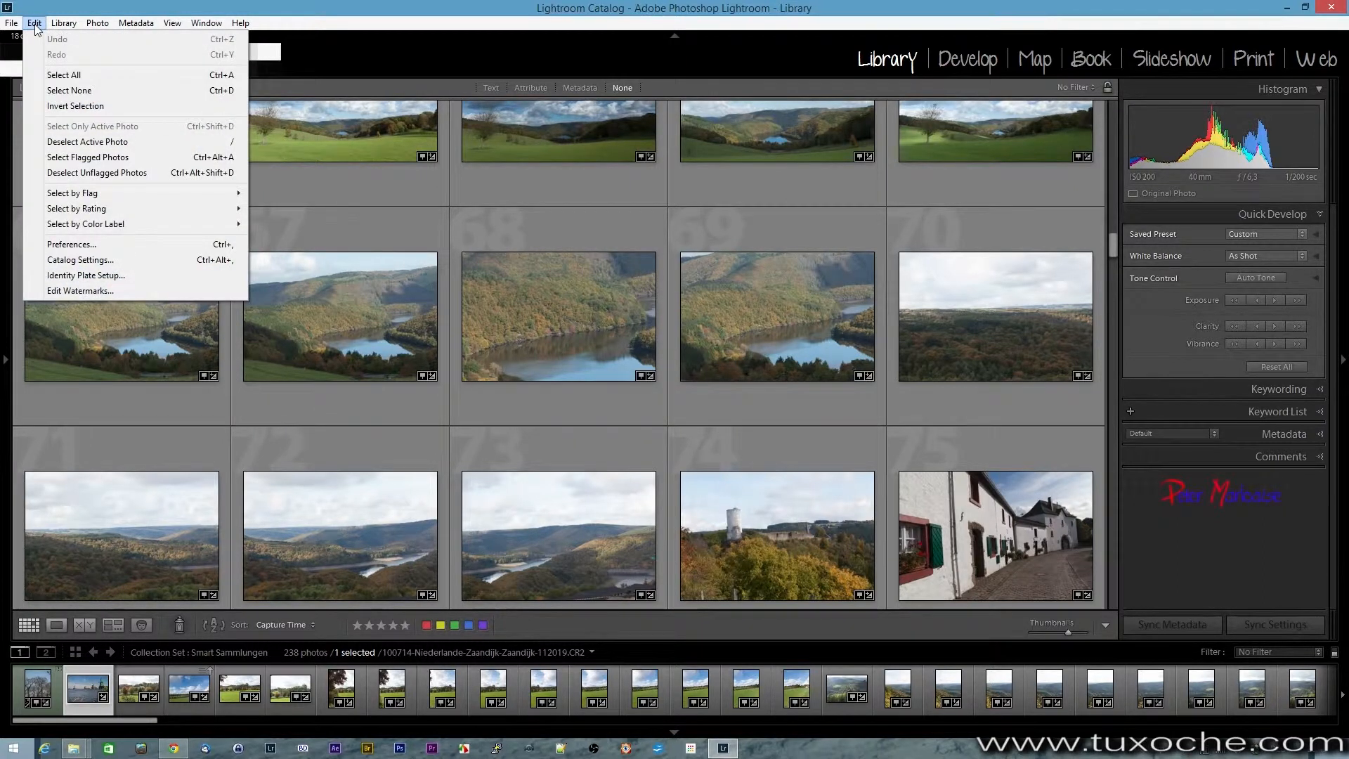
left_click(71, 244)
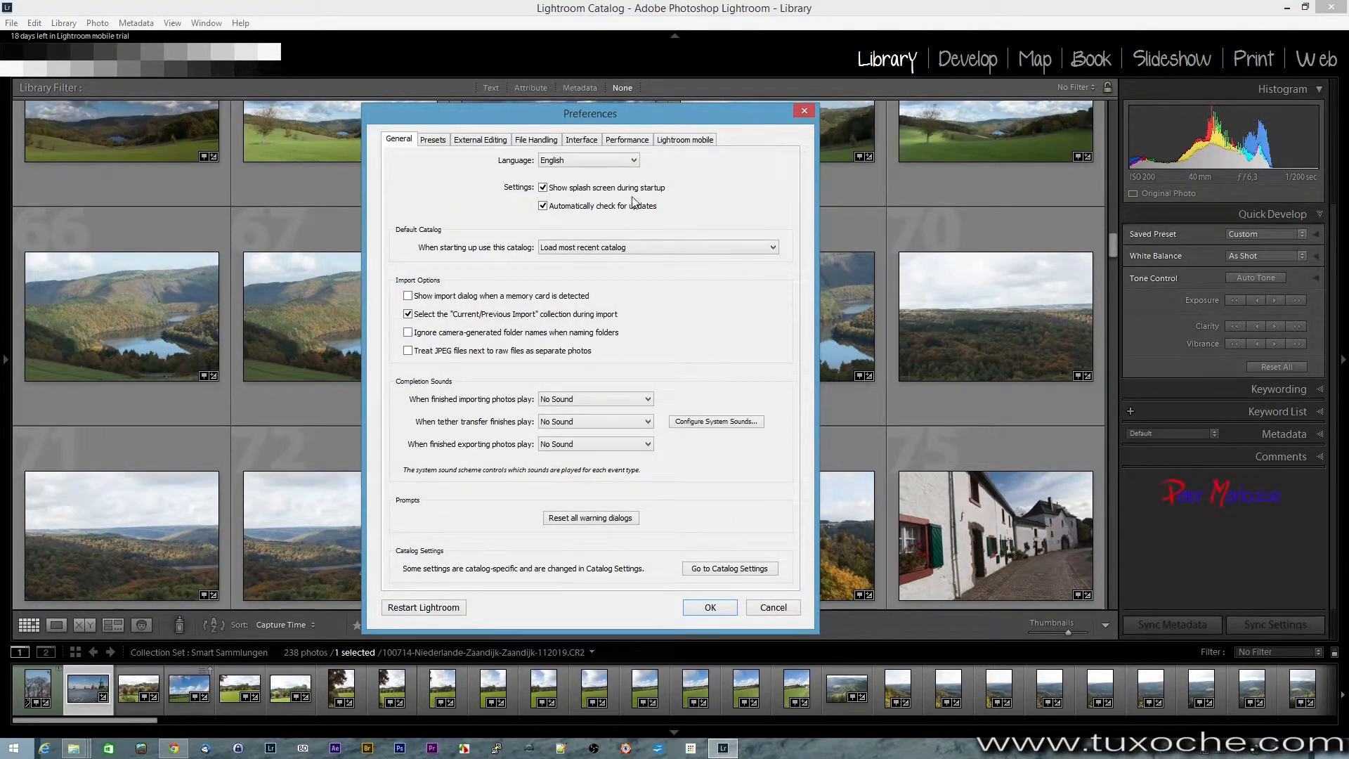
left_click(634, 144)
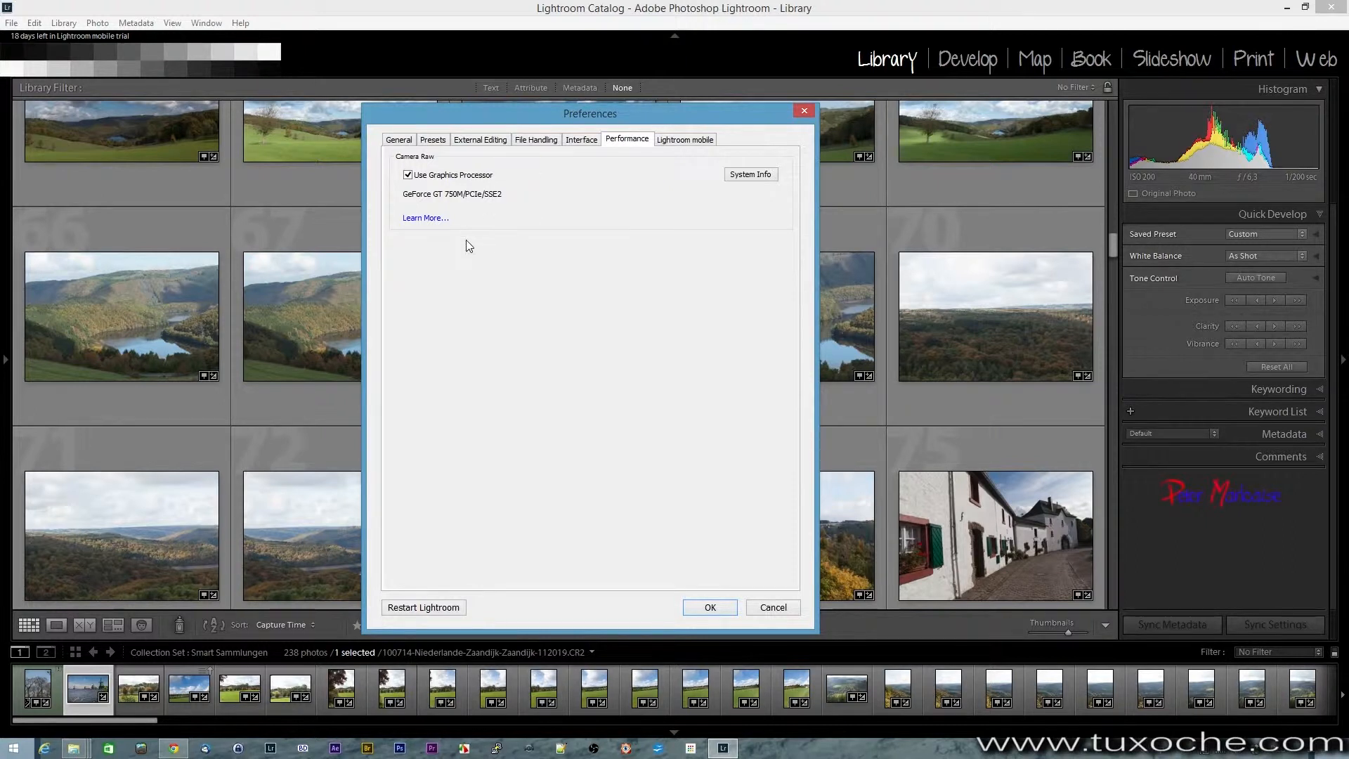
Go from the general preferences to the Catalog Settings, review the preview cache options and close the dialog.
left_click(399, 139)
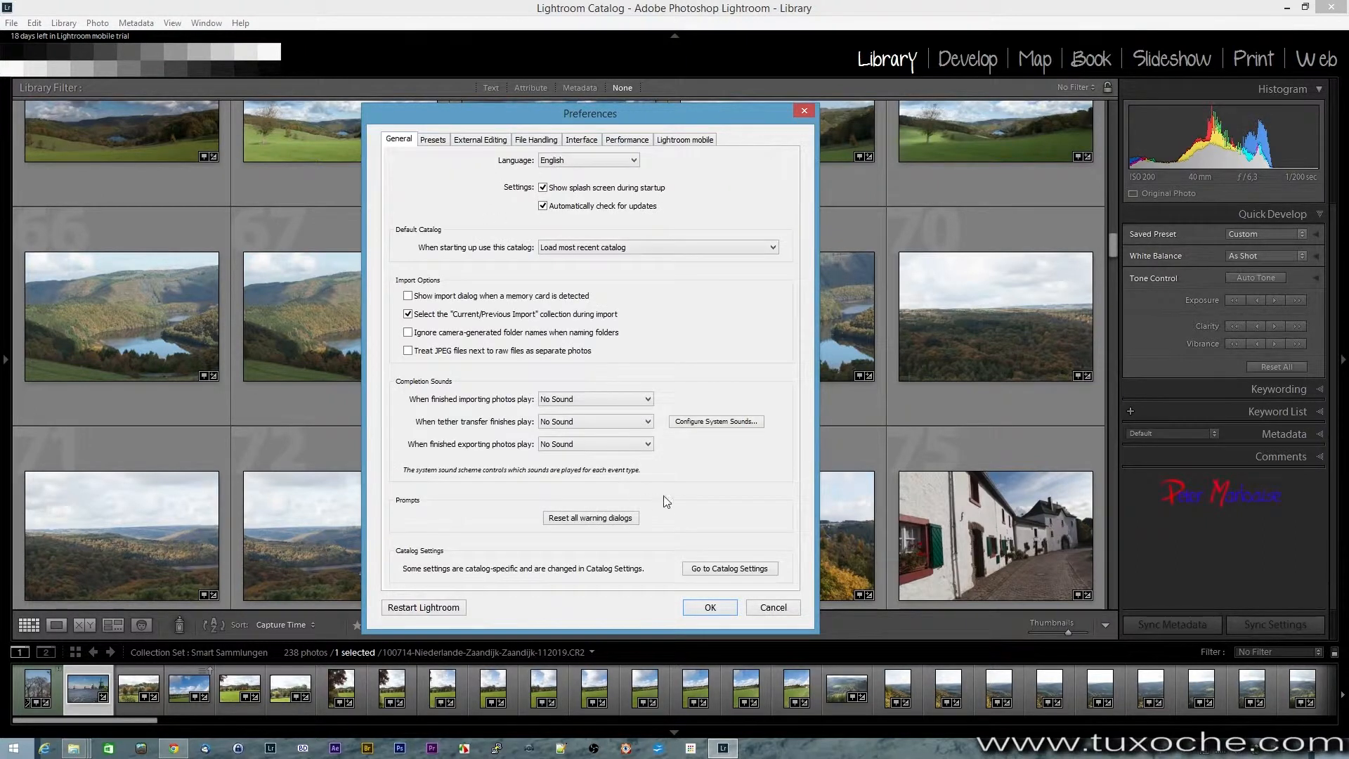
left_click(704, 569)
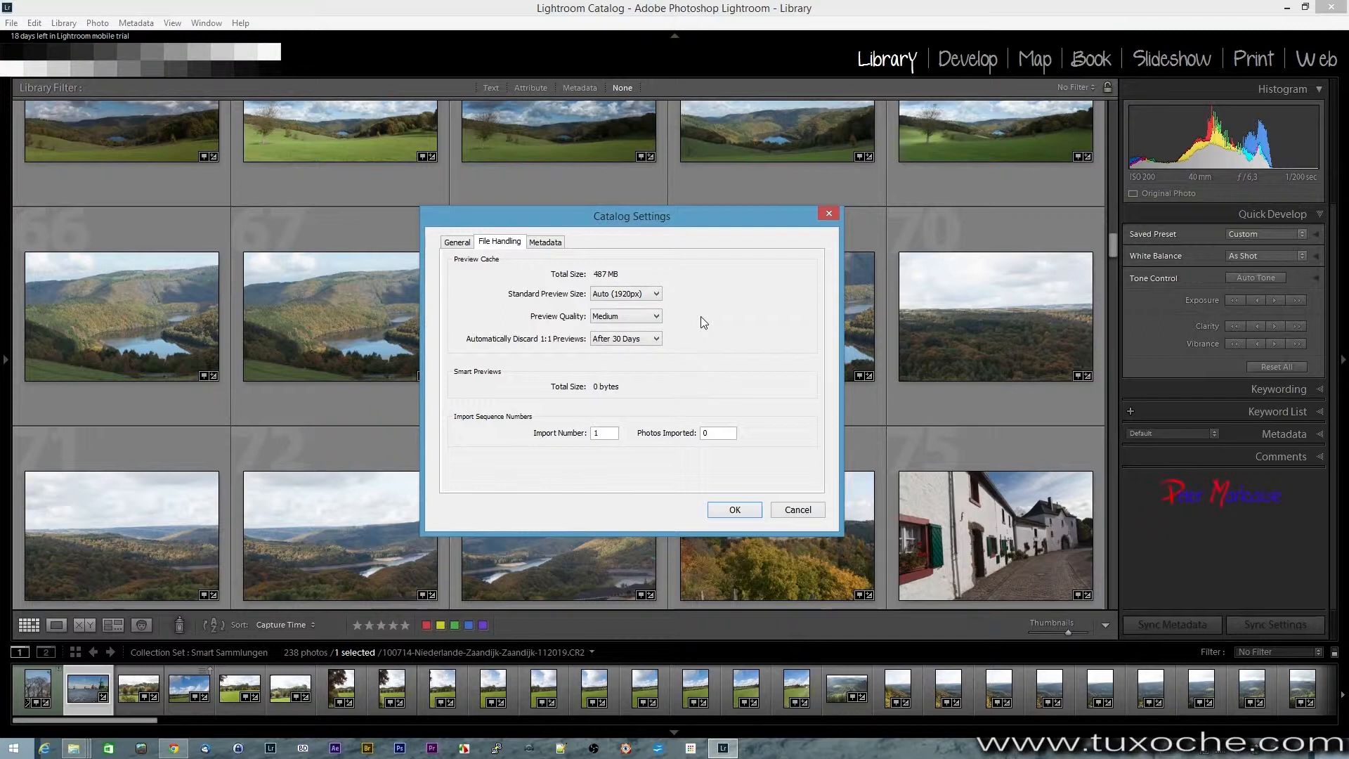
left_click(729, 511)
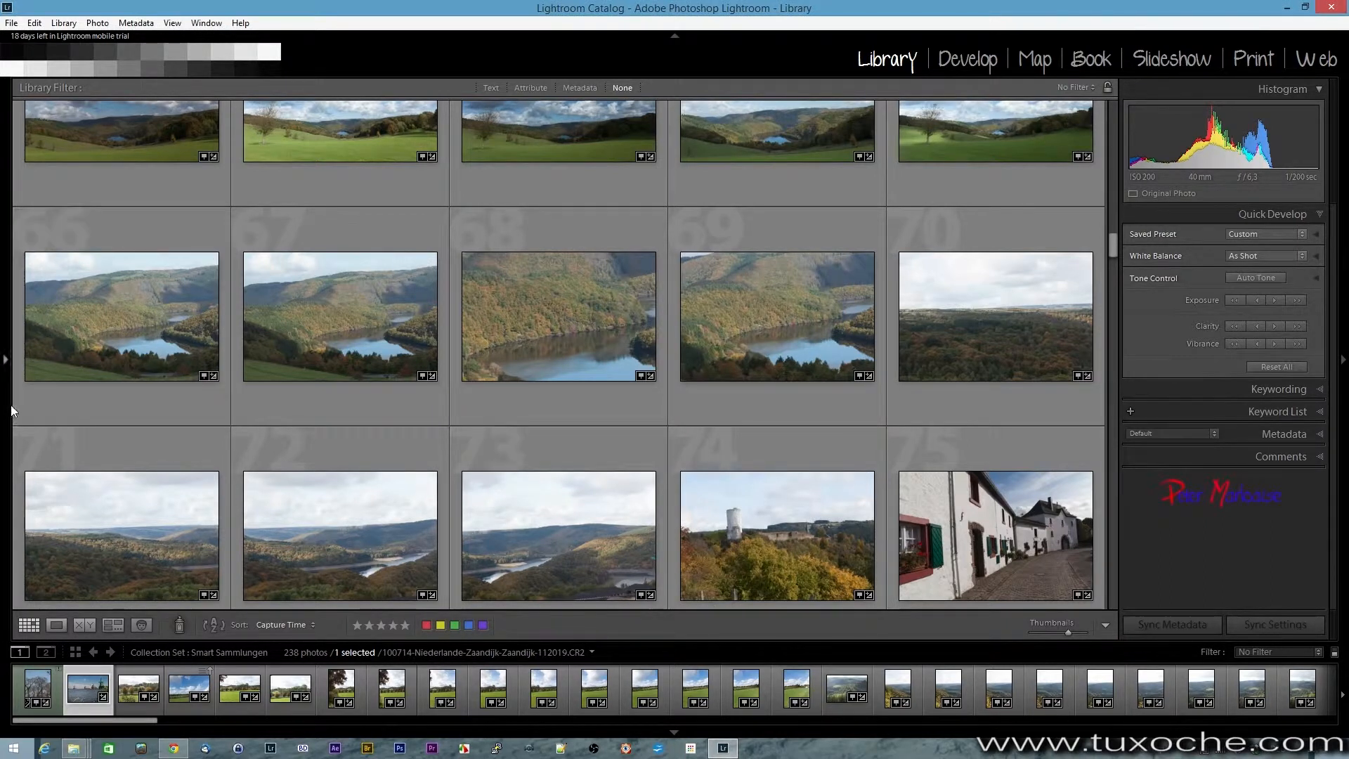
Reveal the hidden collections area and look through the smart collections.
left_click(8, 364)
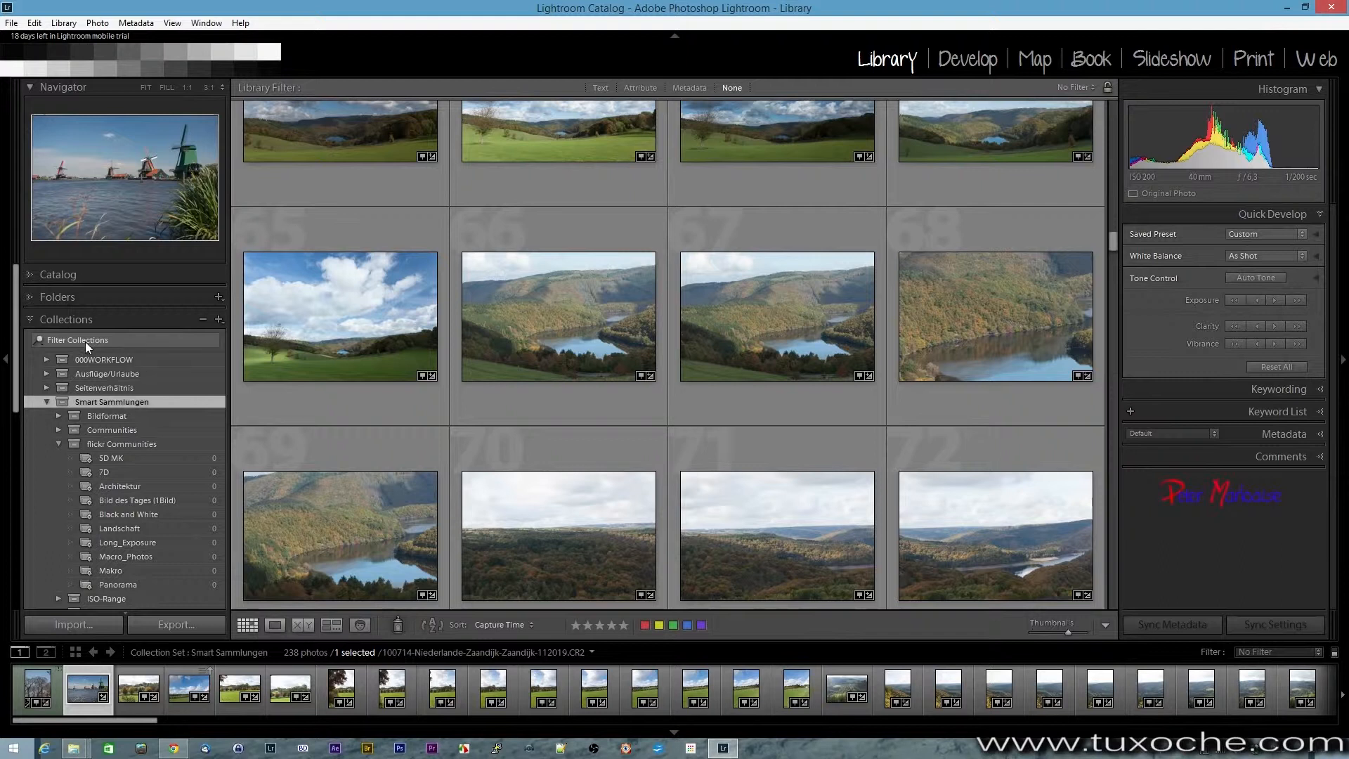
scroll(85, 342, "down", 8)
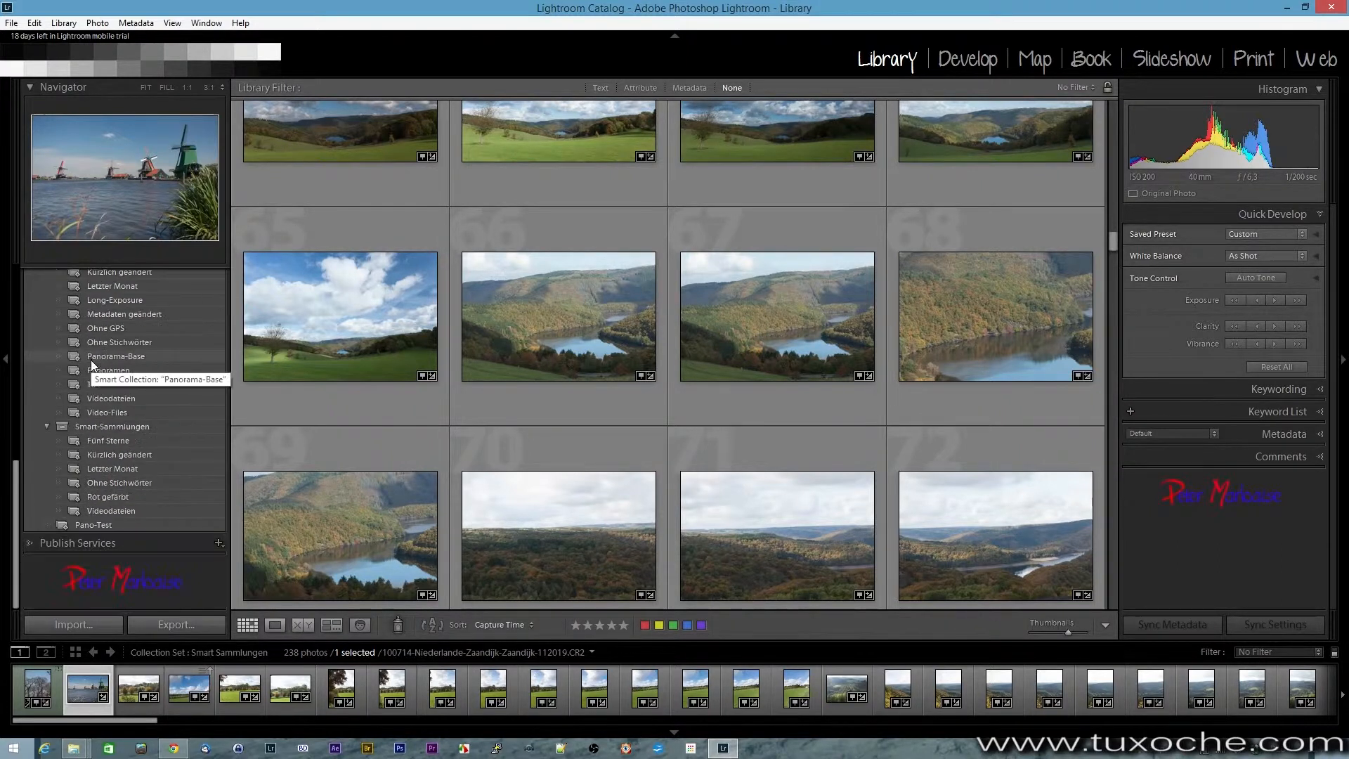
scroll(91, 357, "up", 10)
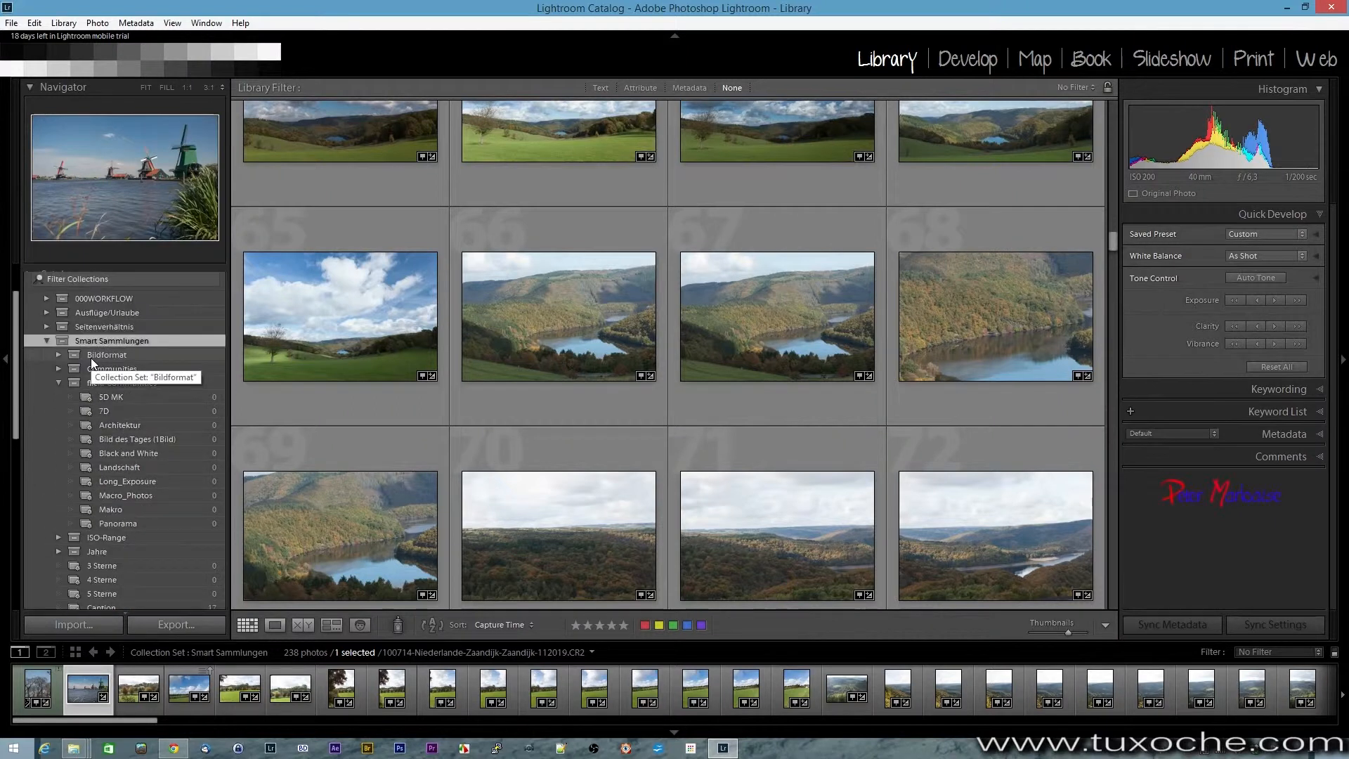
Set up a copy import from the Import folder on Daten (D:) with Add to Collection targeting the Quick Collection.
left_click(70, 625)
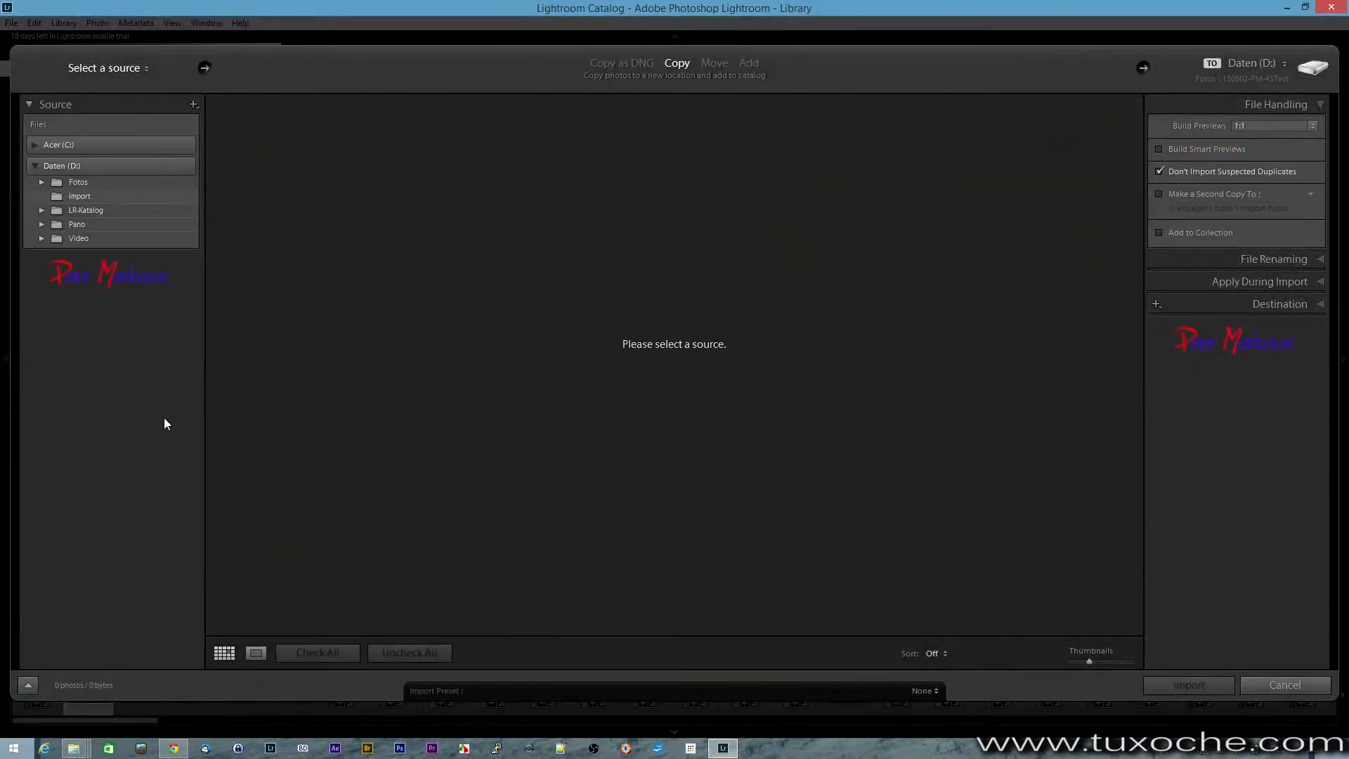
left_click(74, 197)
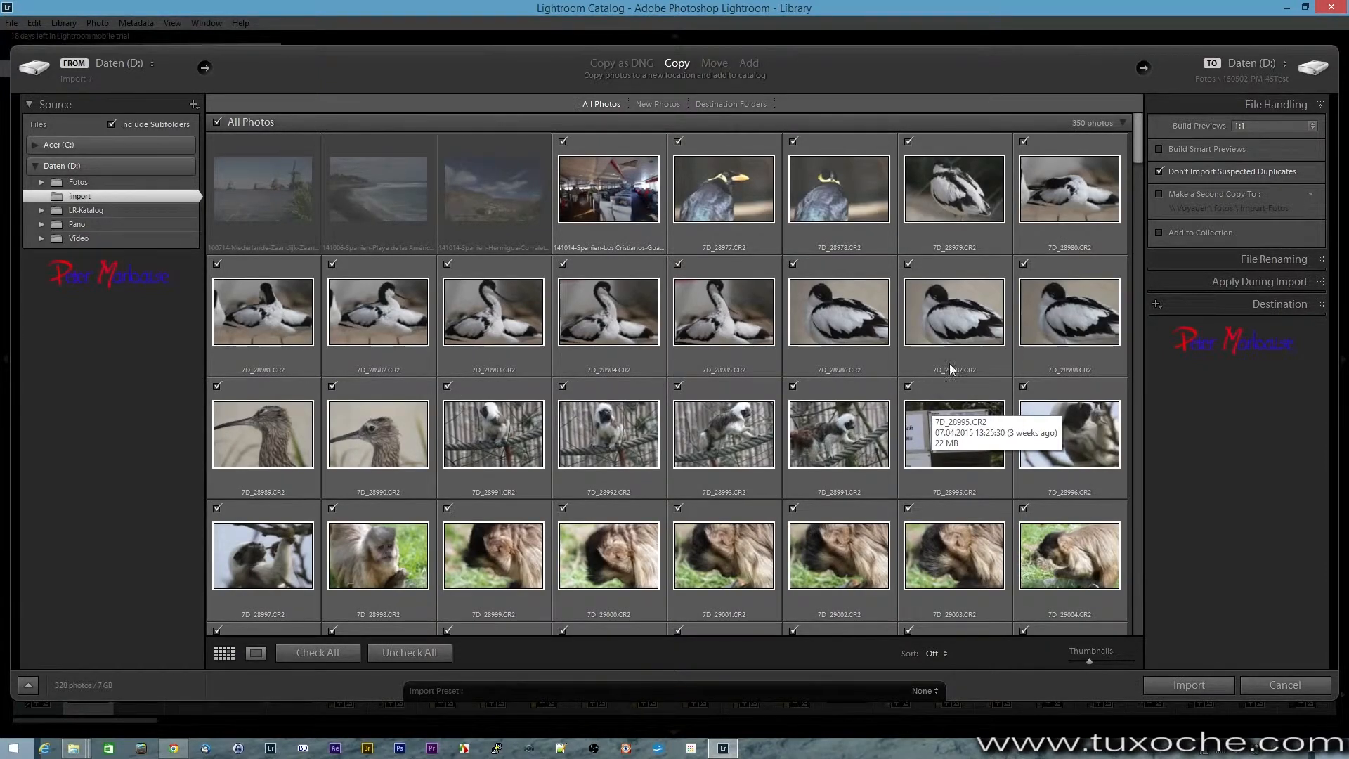
left_click(1159, 232)
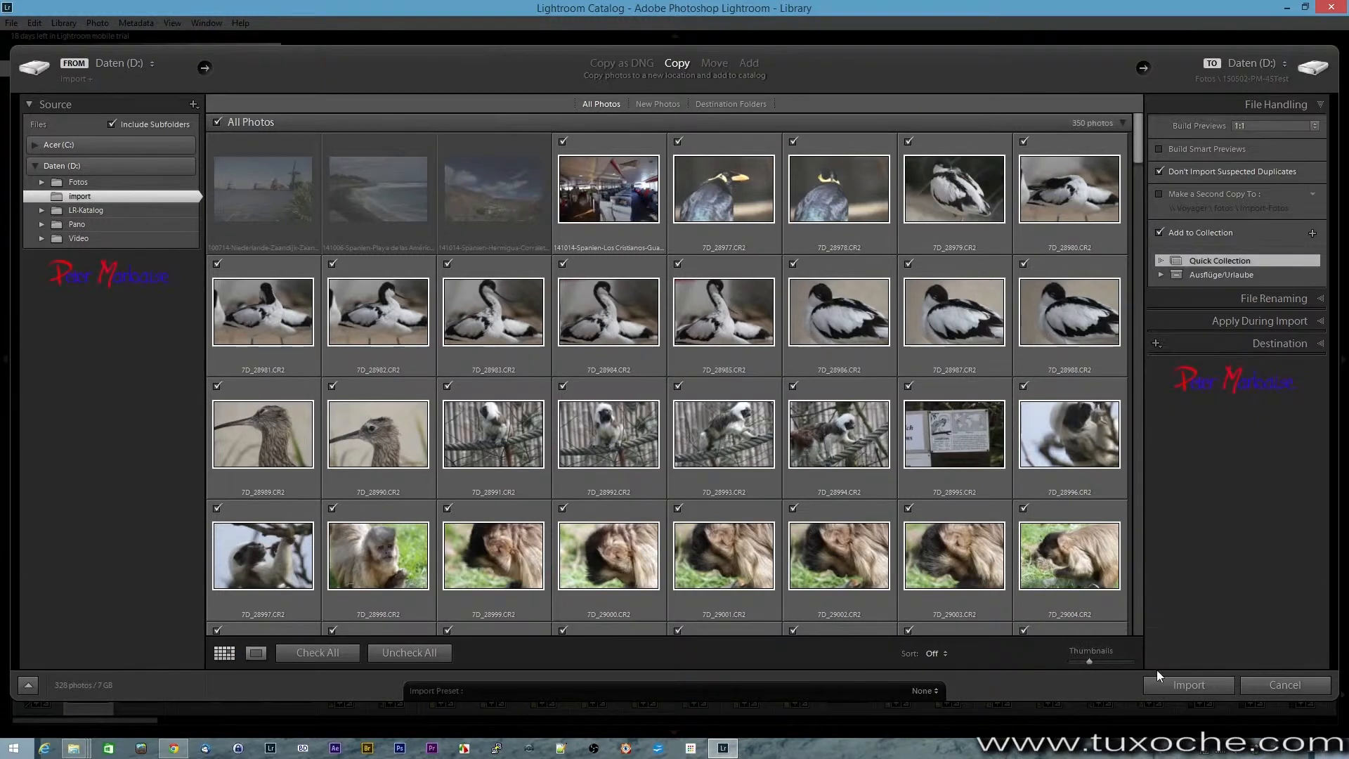
left_click(1199, 684)
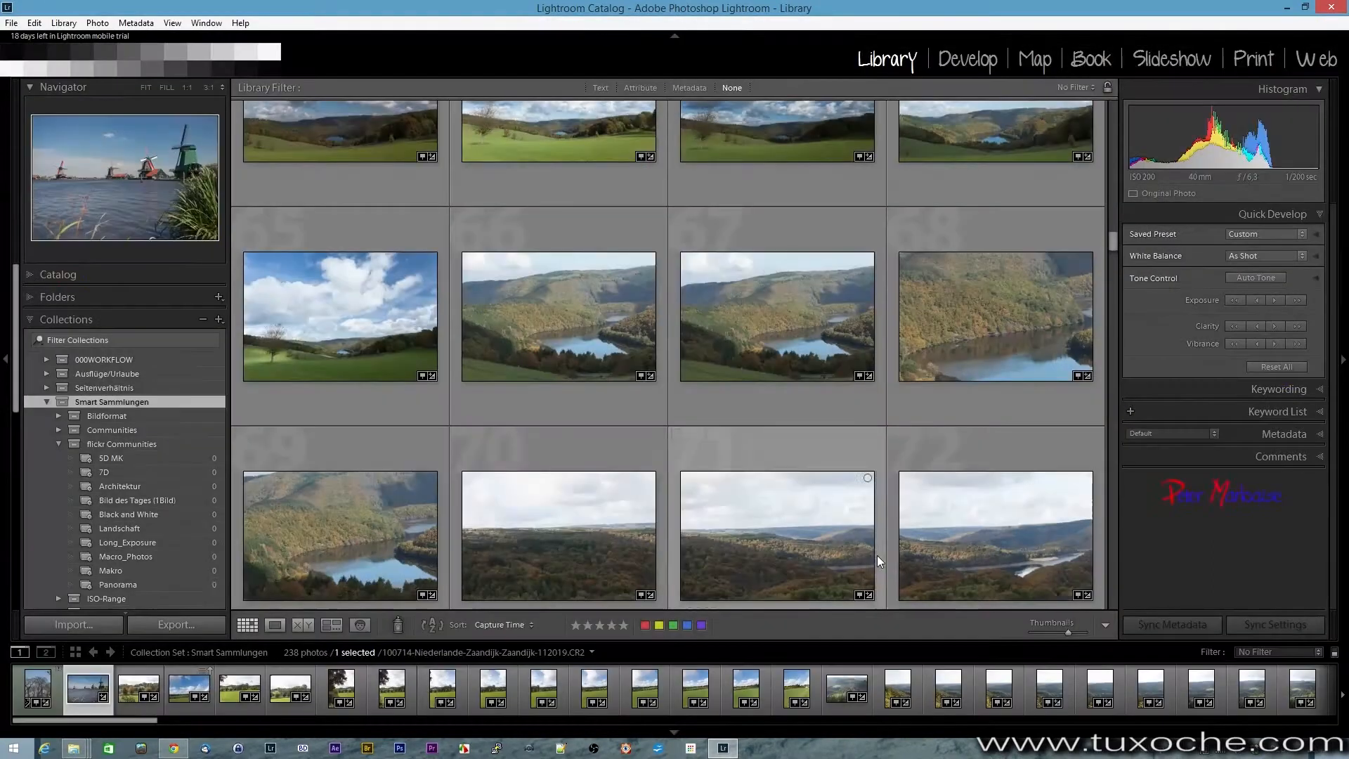
Enlarge lake photo 66, lower its exposure by one small Quick Develop increment, and return to the thumbnail grid.
double_click(550, 318)
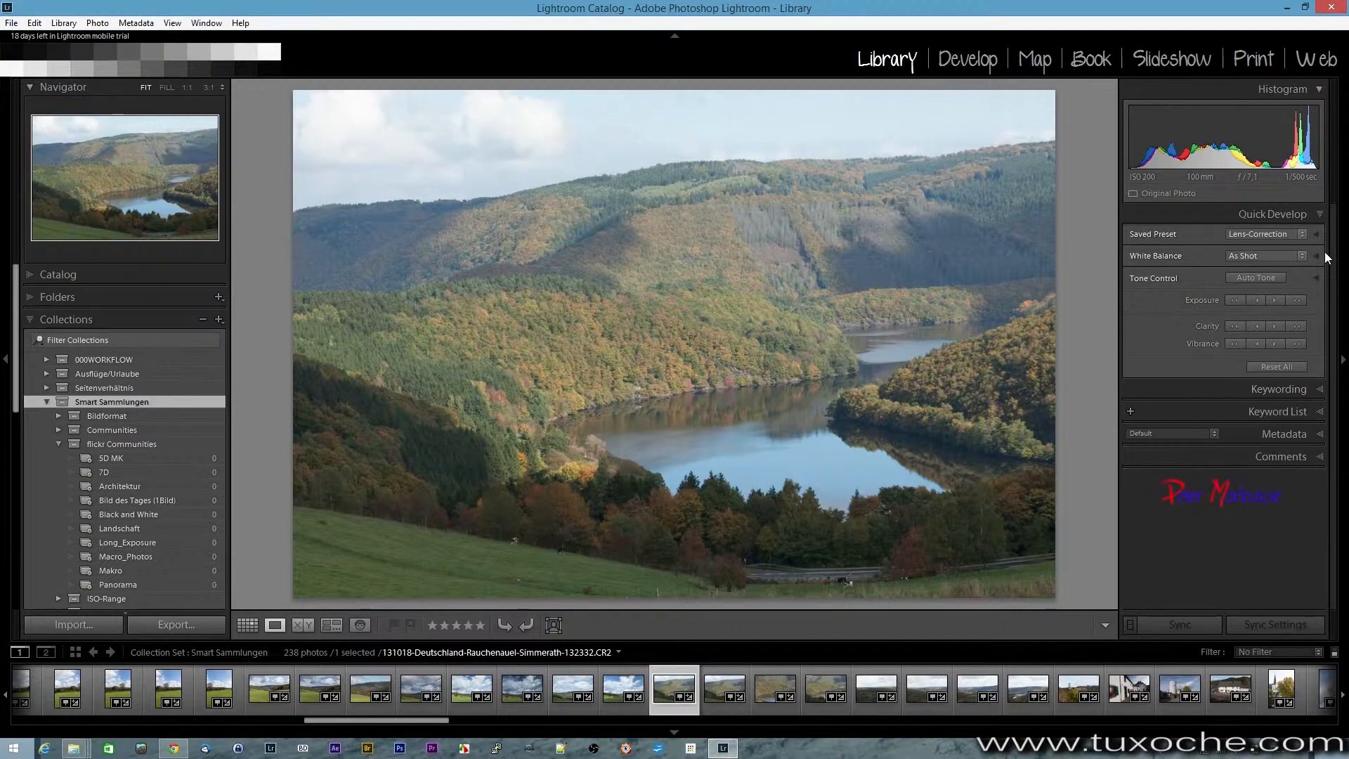
left_click(1258, 303)
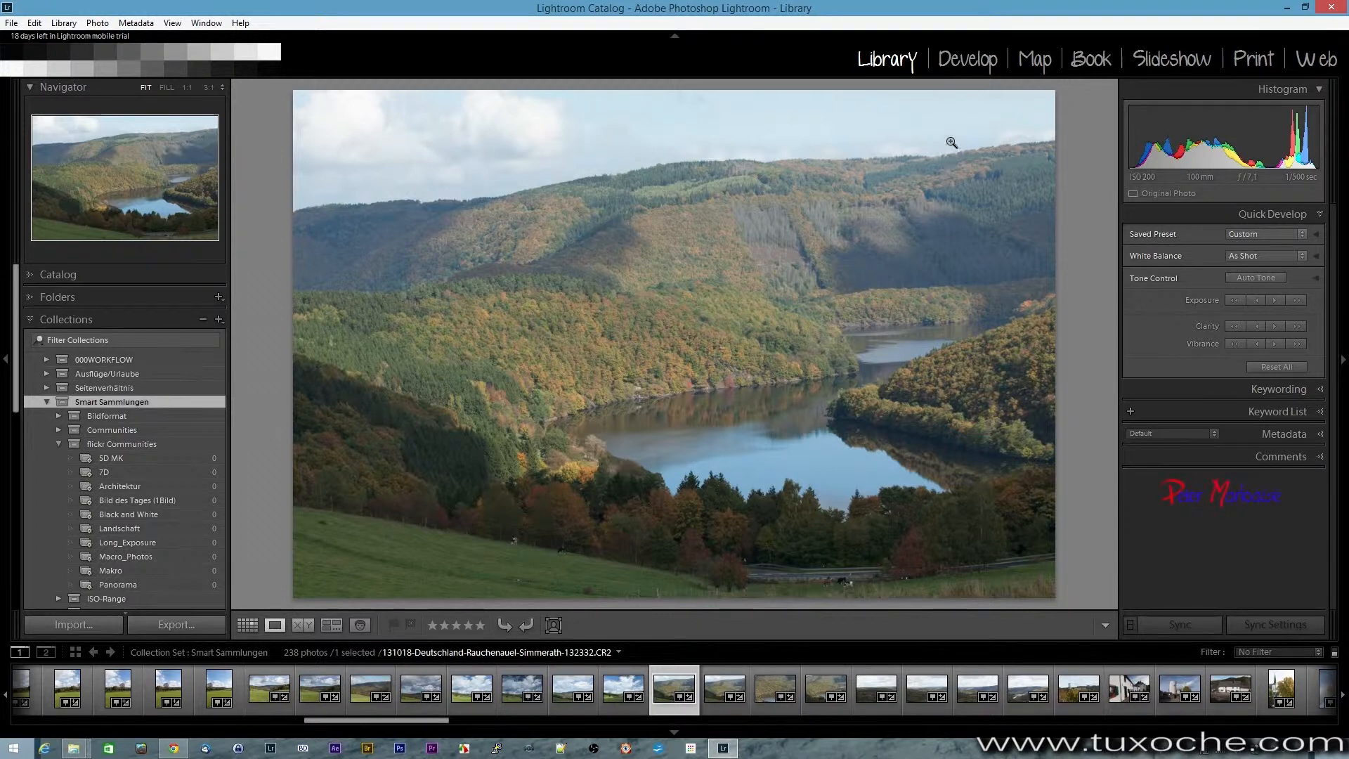
left_click(247, 624)
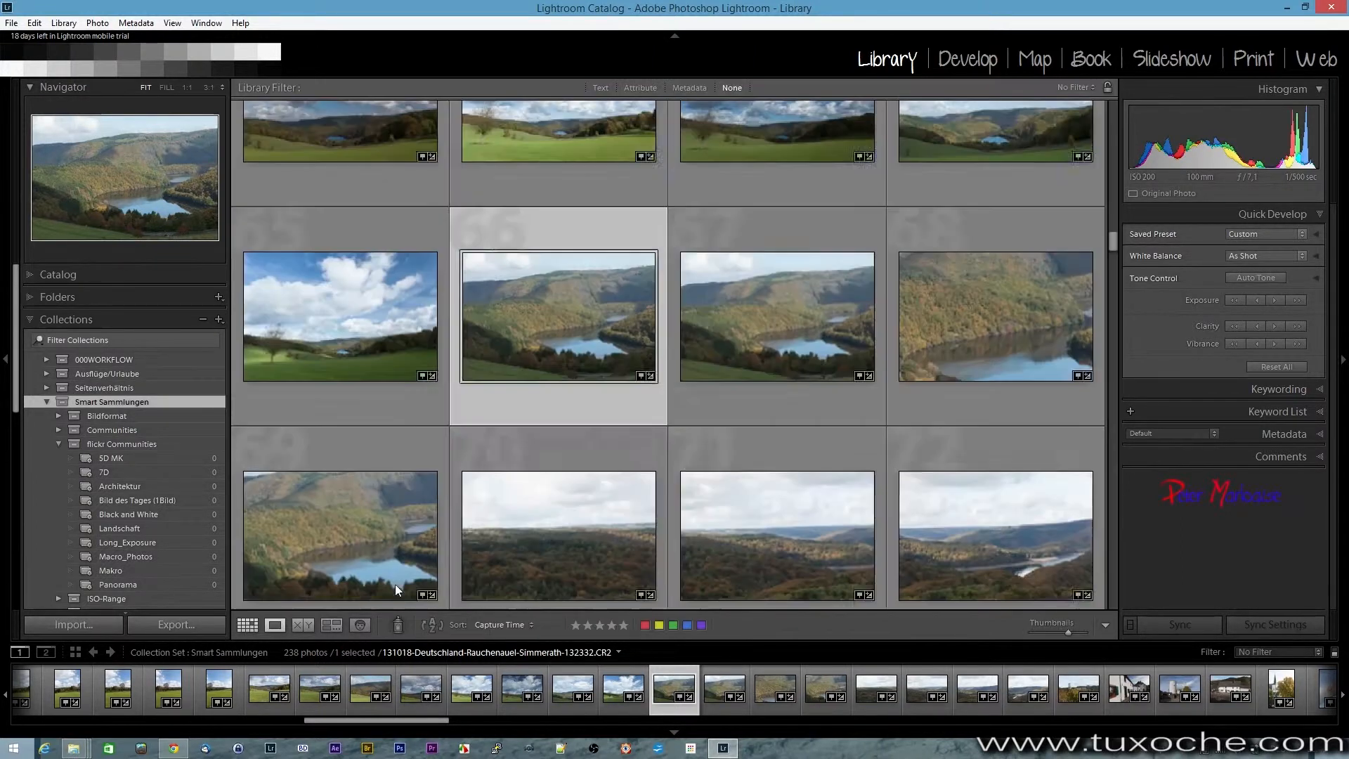
Open the windmill photo 100714-Niederlande-Zaandijk-Zaandijk-112019.CR2 in the Develop module with the collections area hidden.
scroll(579, 526, "up", 5)
scroll(579, 532, "up", 10)
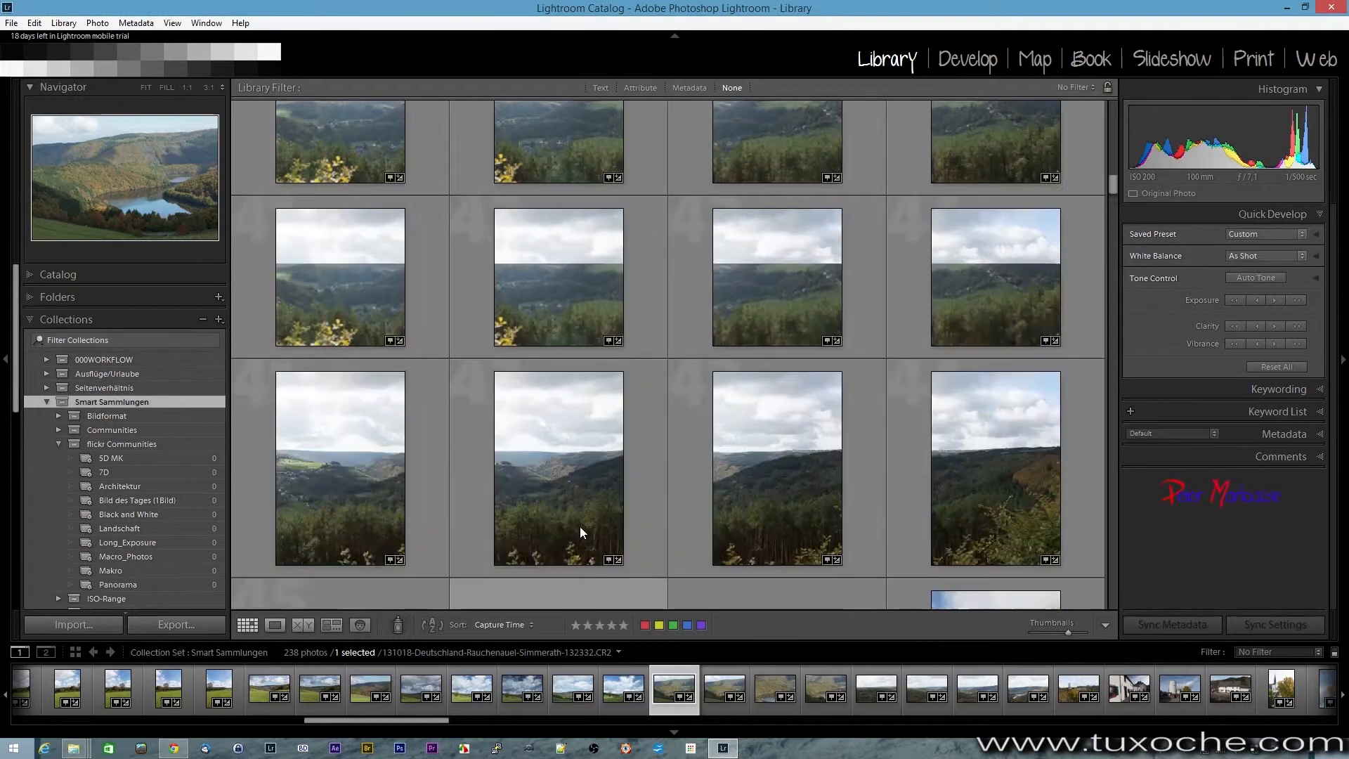
double_click(572, 235)
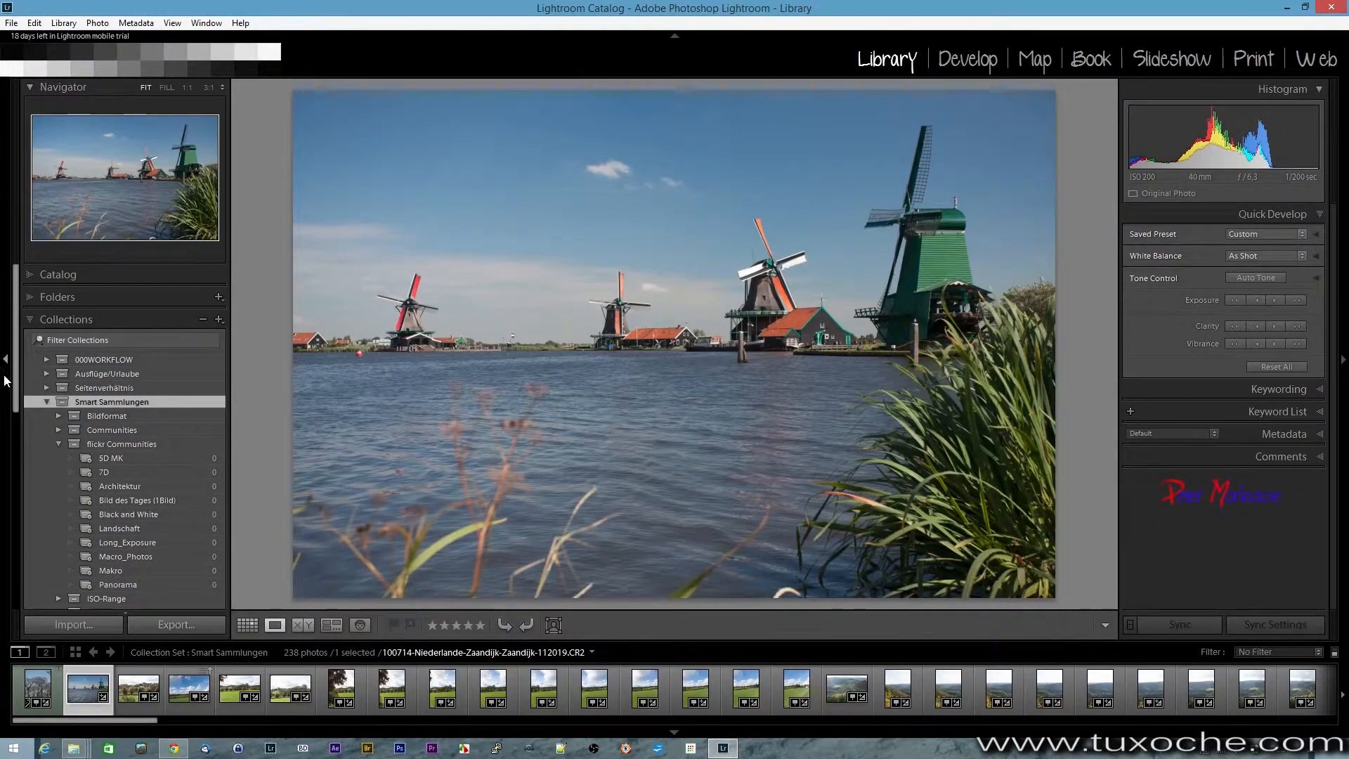
left_click(6, 360)
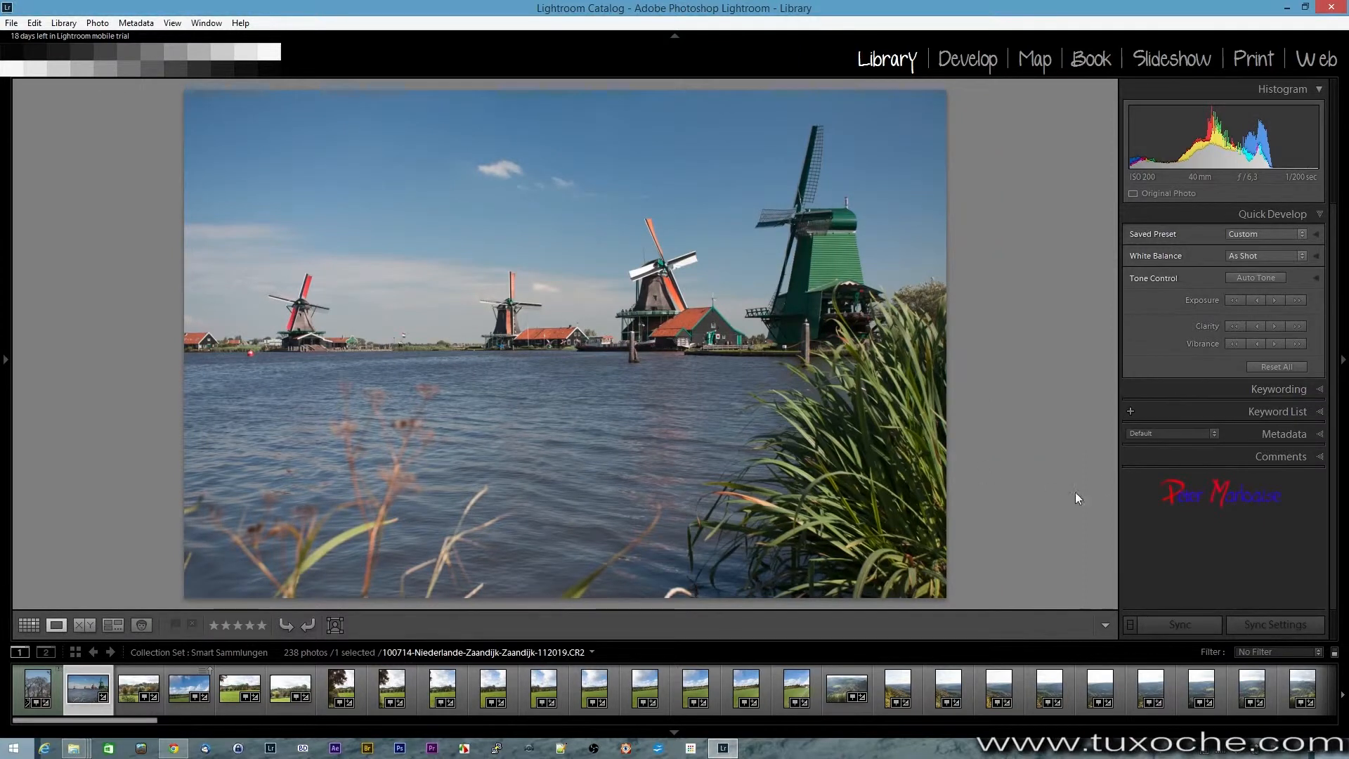
left_click(959, 59)
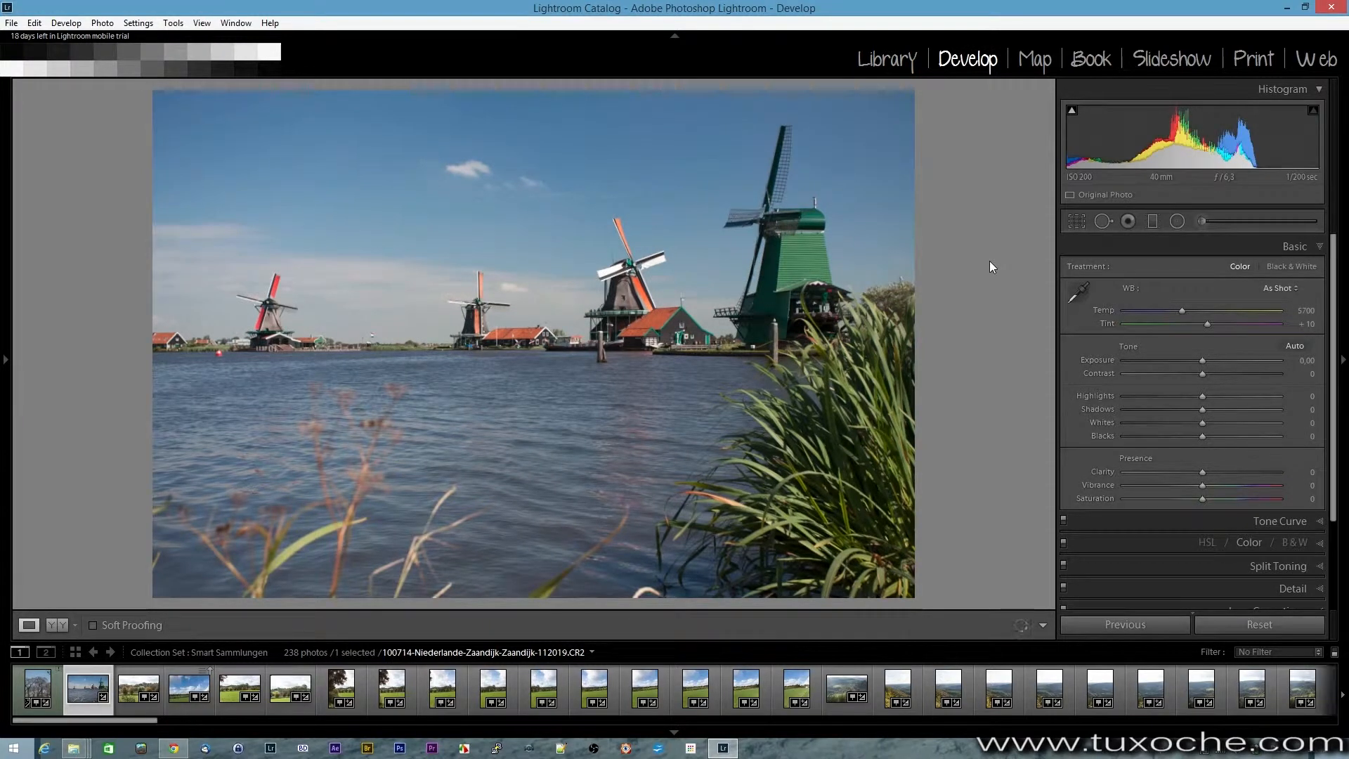
Apply a graduated filter over the windmill photo's sky, fading from the upper edge down into the water.
left_click(1154, 222)
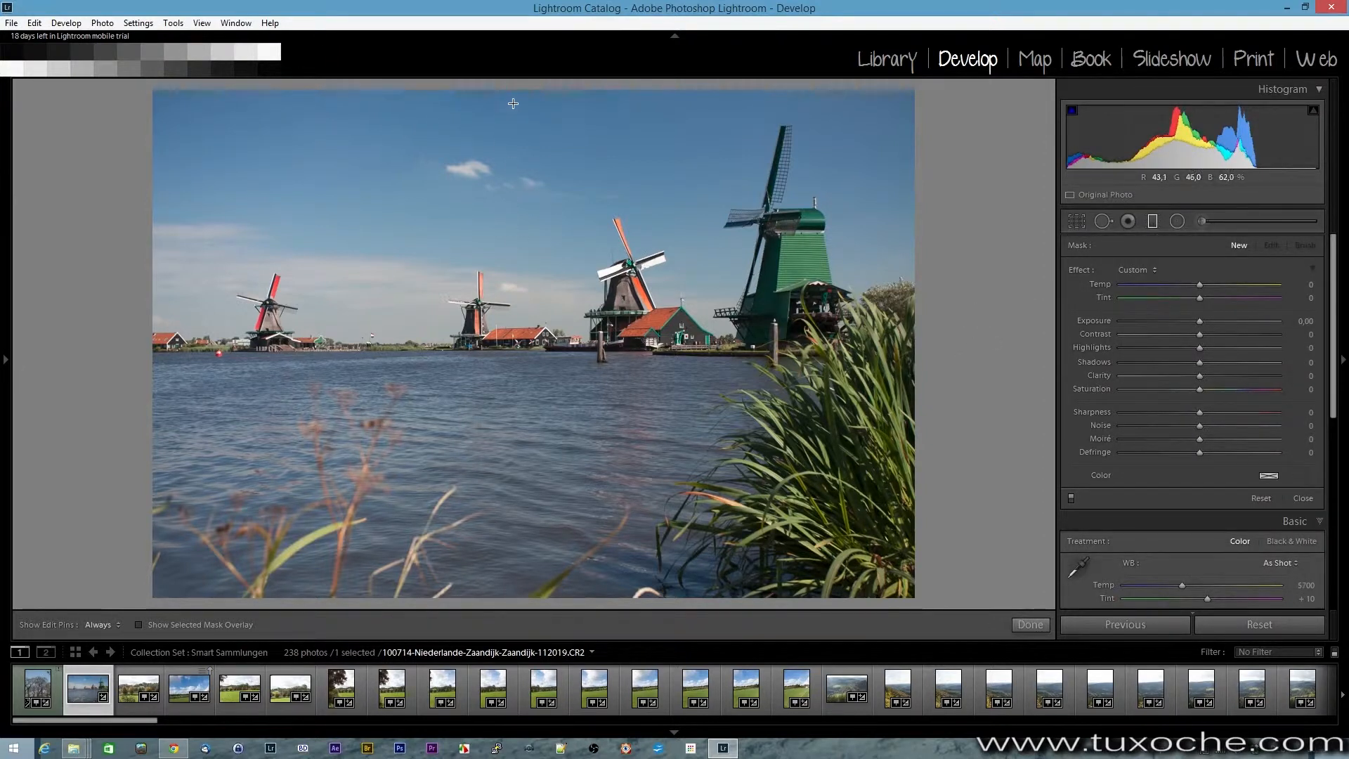
left_click_drag(531, 91, 524, 187)
left_click_drag(525, 243, 534, 437)
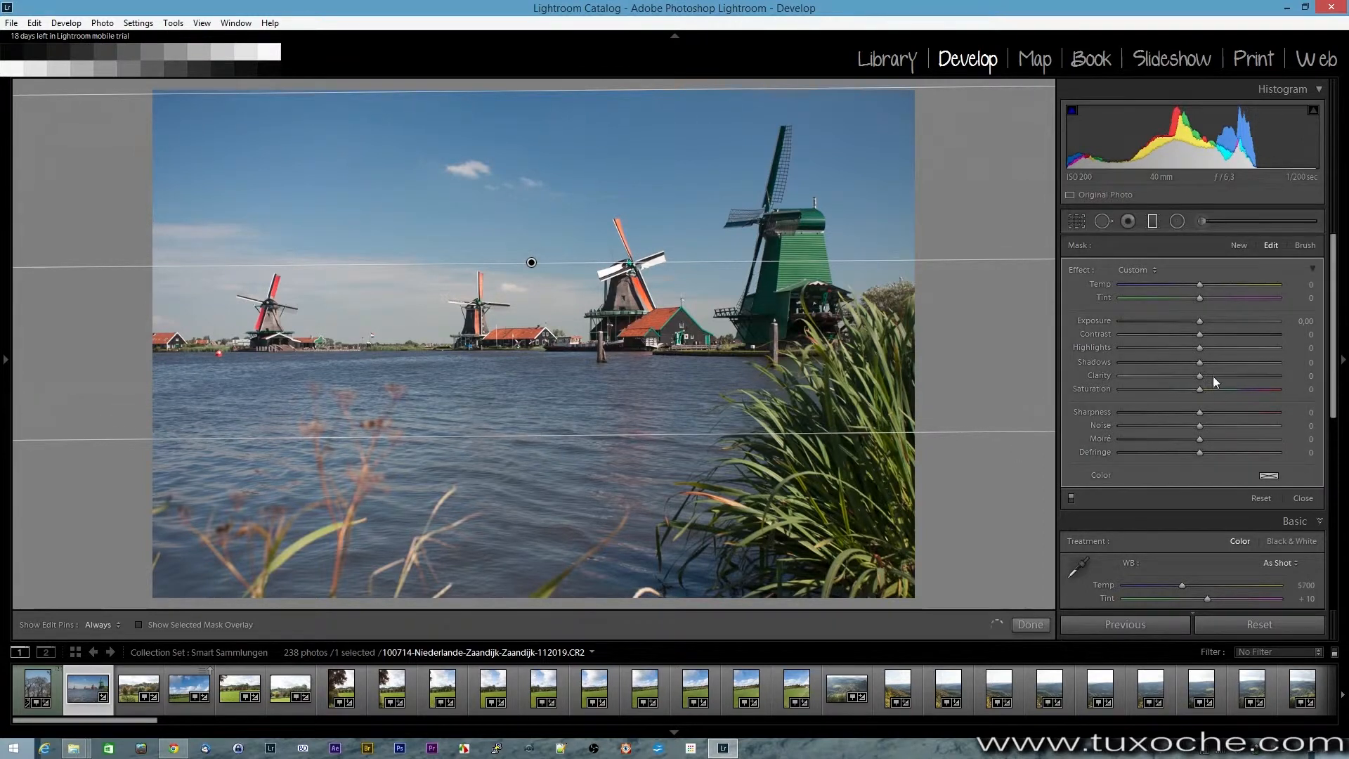
Set the graduated filter's exposure to -0.75, saturation to 24 and contrast to 20.
left_click_drag(1201, 320, 1185, 319)
left_click_drag(1200, 394, 1210, 398)
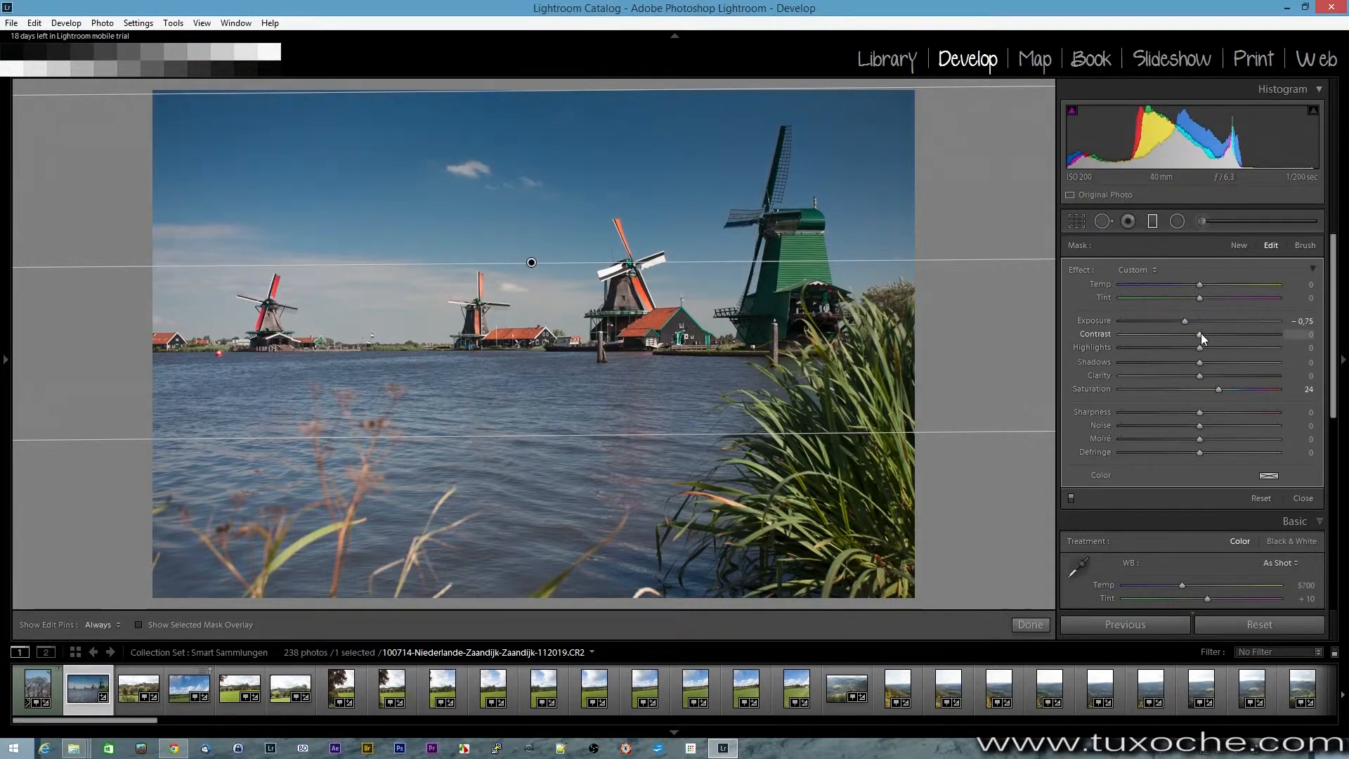
left_click_drag(1212, 337, 1217, 340)
With the mask overlay shown, paint the large green windmill into the graduated filter's mask using a size 9.8 brush.
left_click(139, 625)
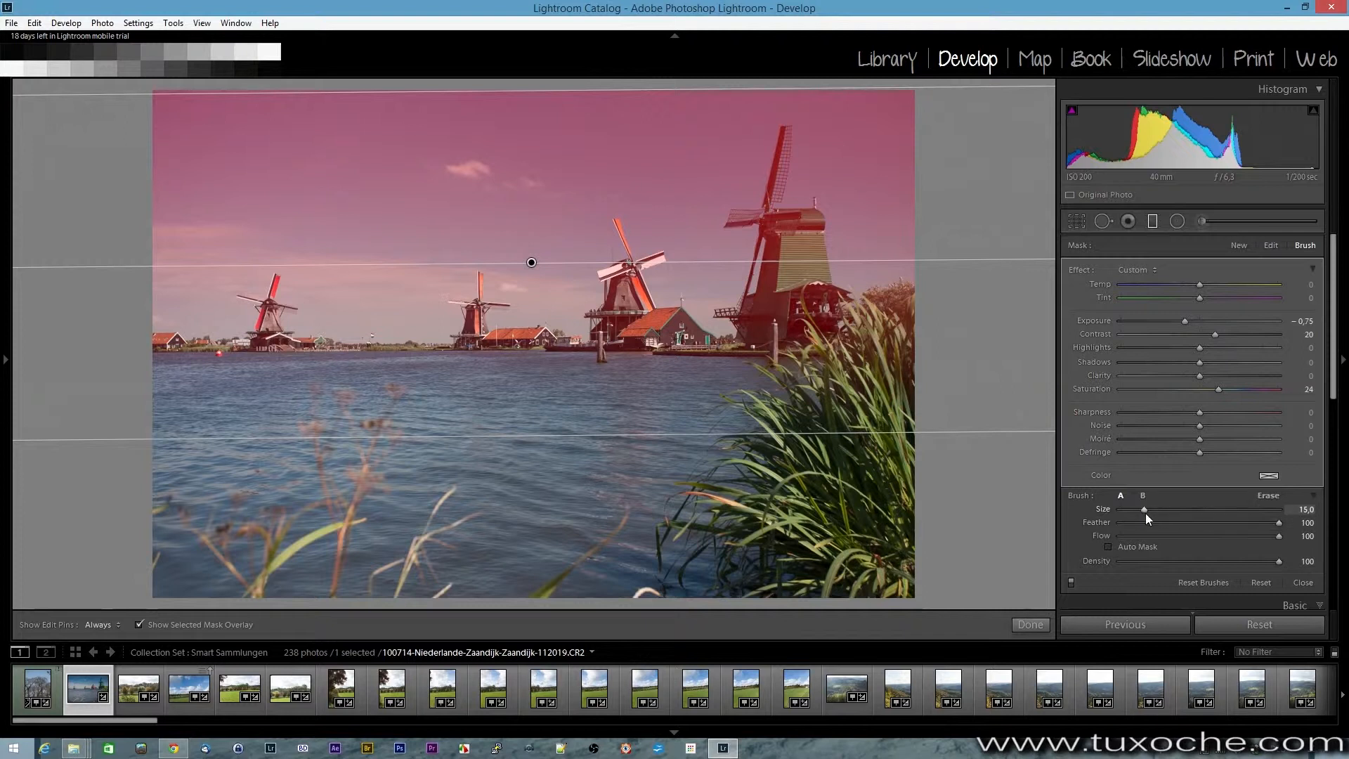
left_click_drag(1146, 513, 1137, 509)
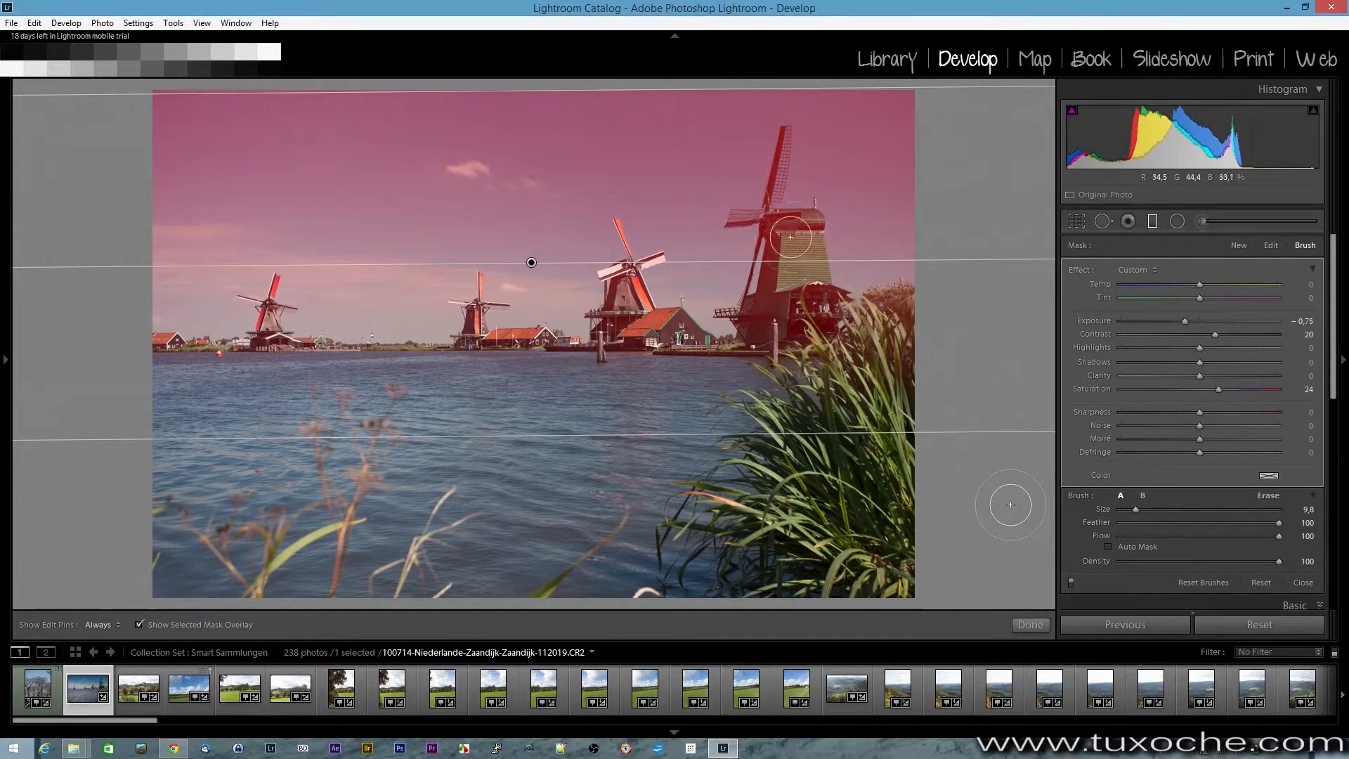
key("h")
mouse_move(785, 276)
left_mouse_down()
mouse_move(782, 254)
mouse_move(804, 246)
mouse_move(819, 302)
mouse_move(808, 250)
mouse_move(762, 331)
mouse_move(817, 335)
mouse_move(803, 279)
left_mouse_up()
key("h")
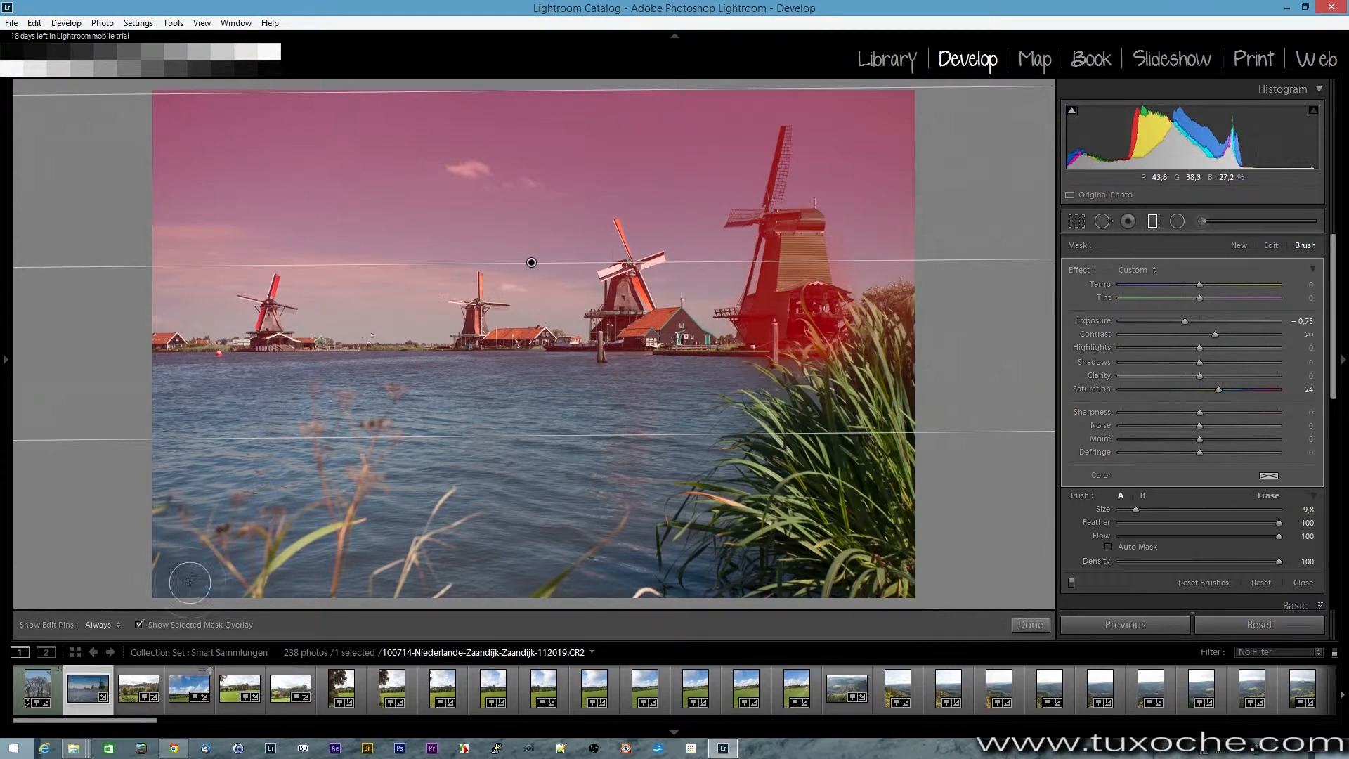
Hide the mask overlay and compare the photo with the graduated filter switched off and on.
left_click(140, 624)
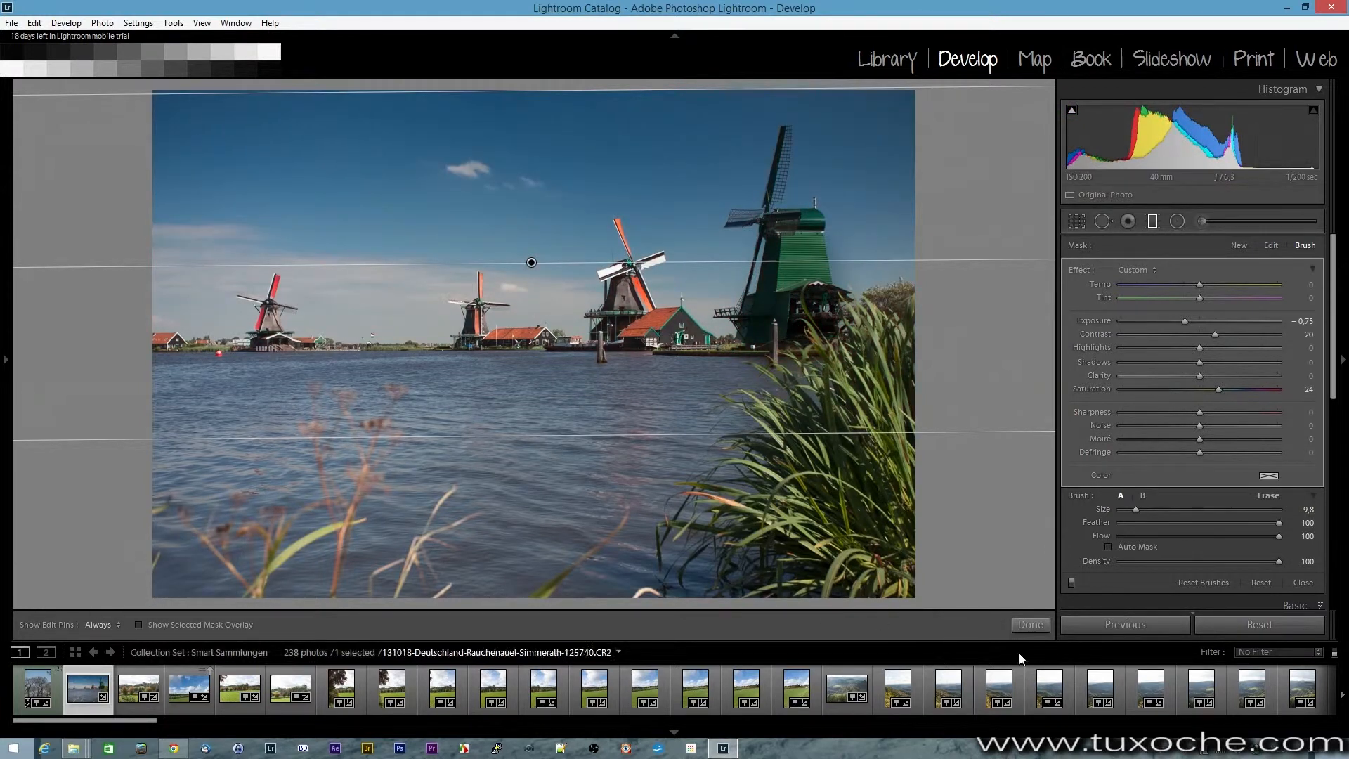
left_click(1070, 587)
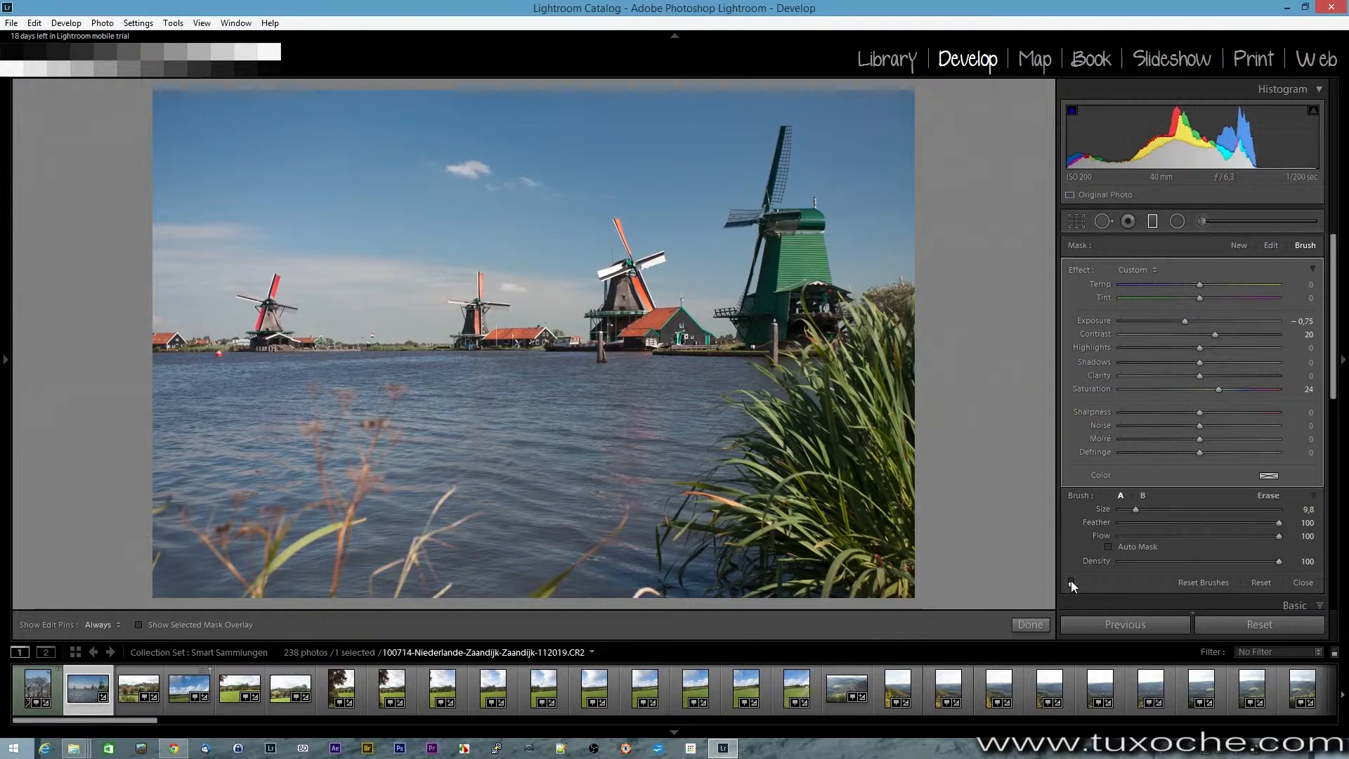
left_click(1072, 584)
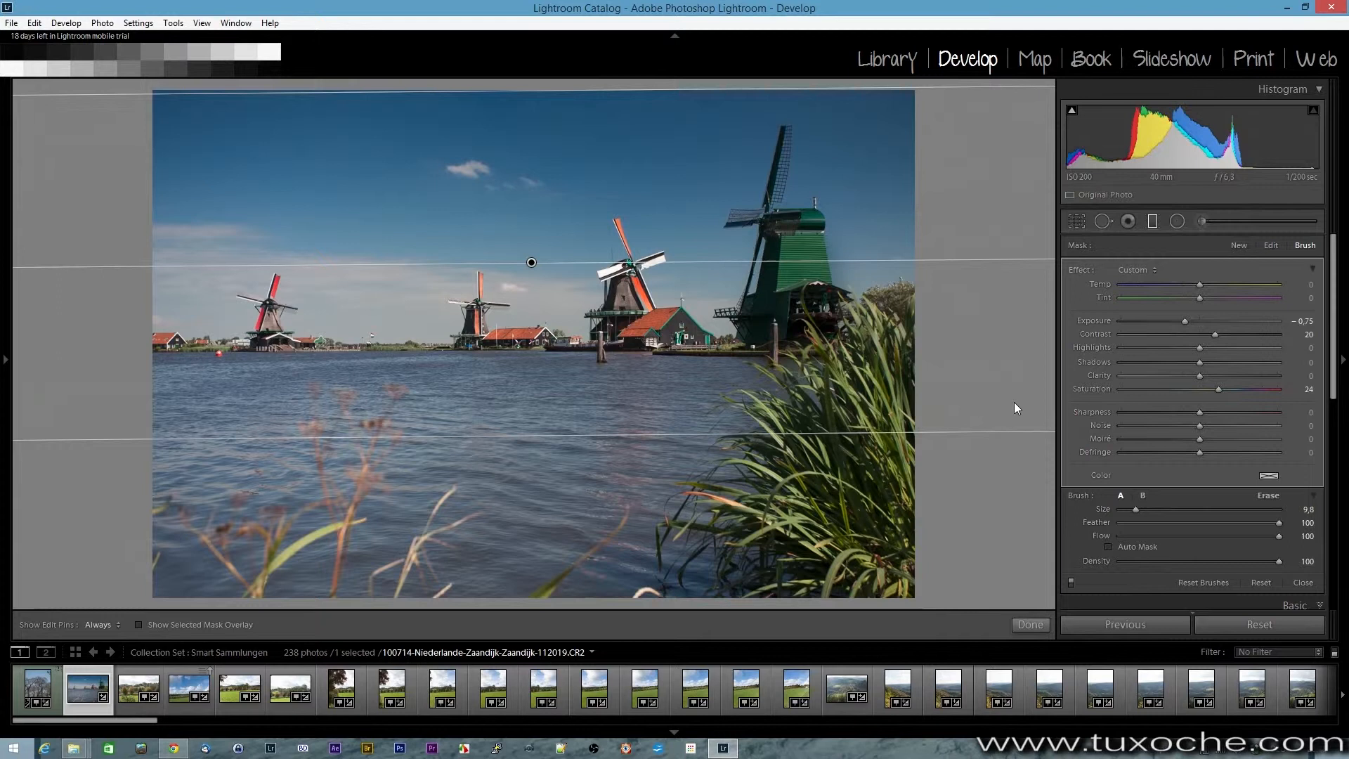
Exit Lightroom to bring up the catalog backup options.
left_click(1333, 9)
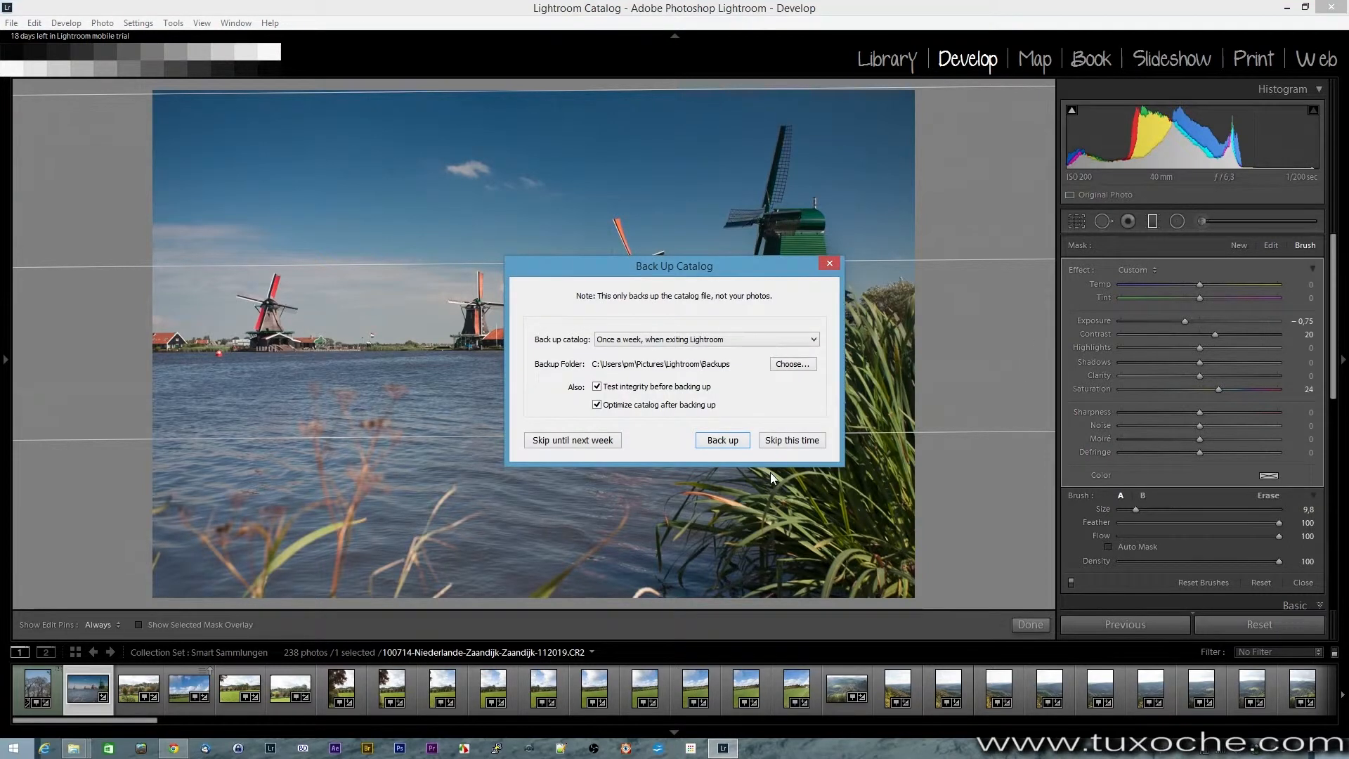